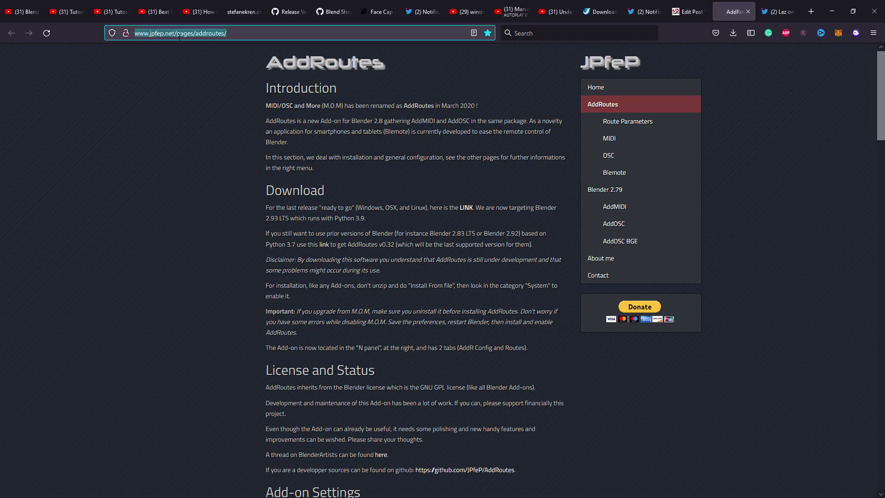
- View the AddRoutes page enlarged and locate the latest-release download link in its Download section
{"action": "left_click", "coordinate": [230, 51]}
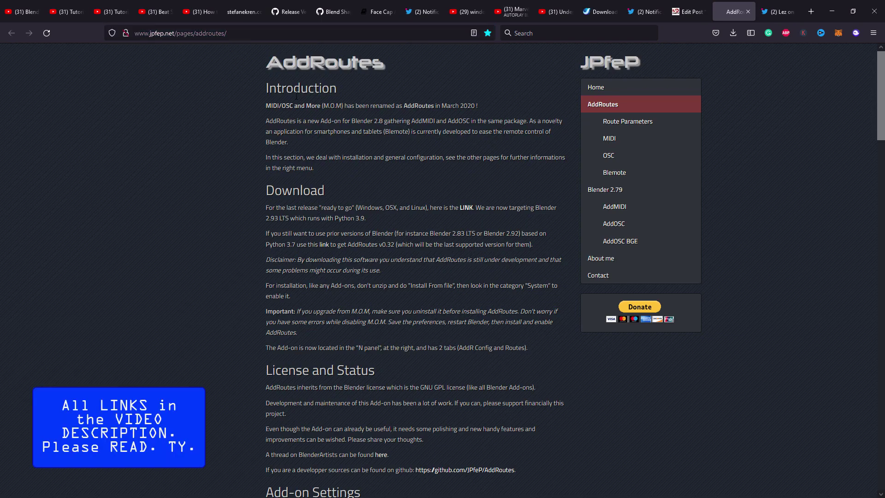
{"action": "key", "text": "F11"}
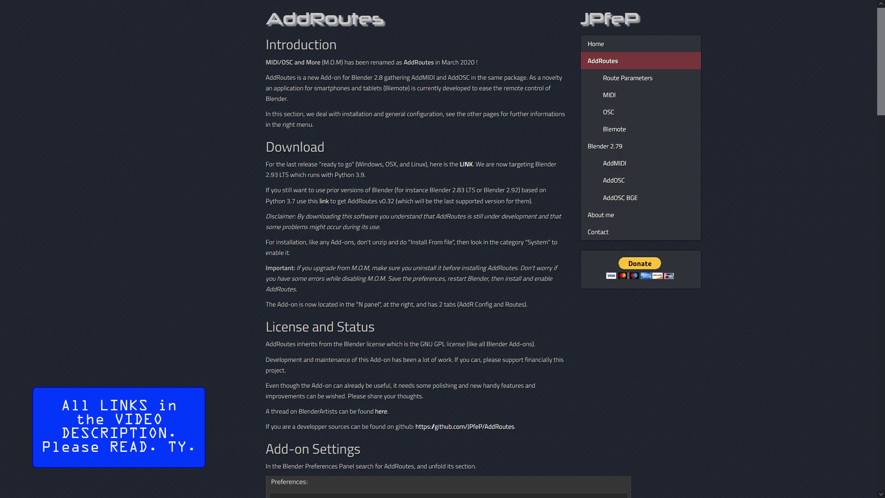
{"action": "scroll", "coordinate": [447, 294], "scroll_direction": "up", "scroll_amount": 6, "text": "ctrl"}
{"action": "left_click_drag", "start_coordinate": [462, 308], "coordinate": [526, 308]}
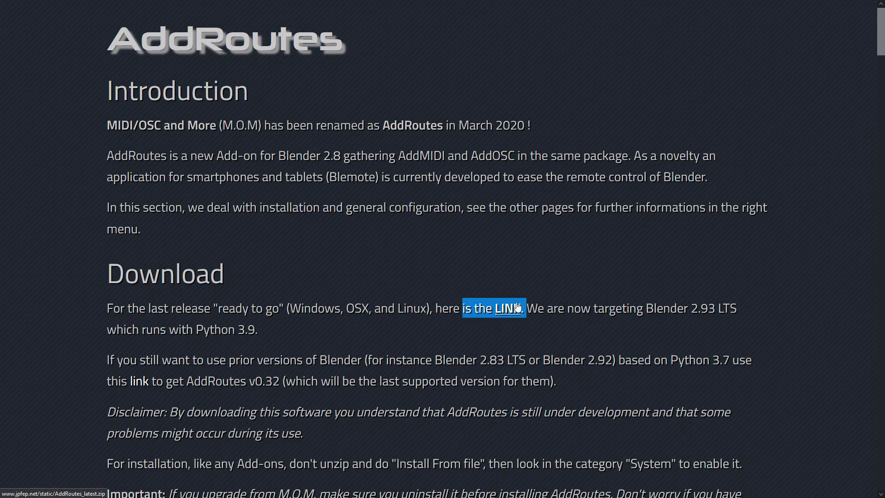
{"action": "left_click", "coordinate": [535, 257]}
{"action": "scroll", "coordinate": [534, 257], "scroll_direction": "down", "scroll_amount": 4, "text": "ctrl"}
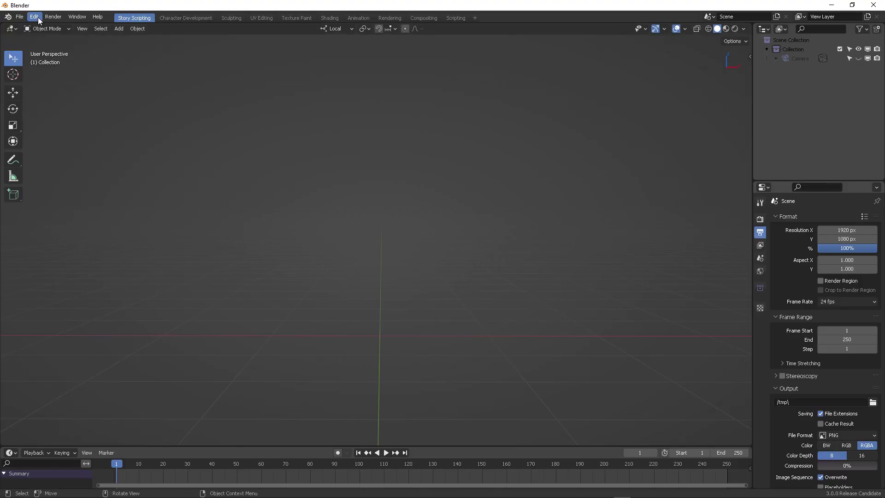
- Switch to Blender, search the add-on preferences for "addro" and expand the AddRoutes add-on's settings
{"action": "left_click", "coordinate": [34, 17]}
{"action": "left_click", "coordinate": [71, 158]}
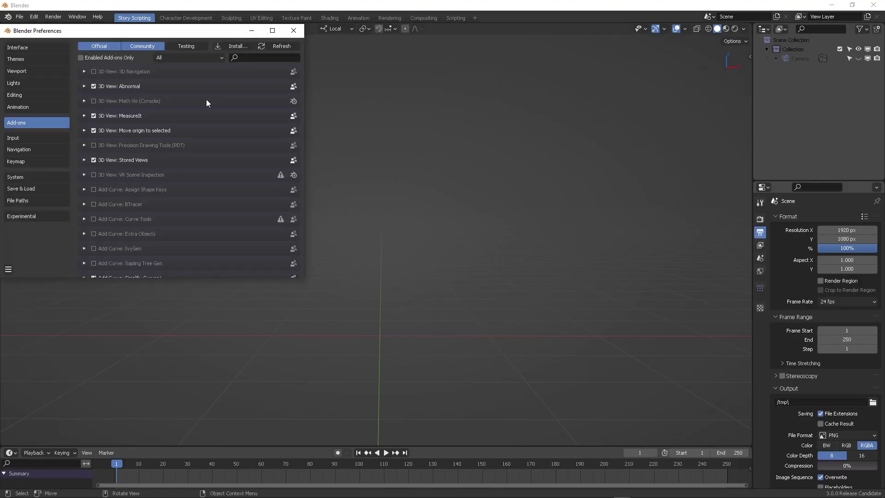
{"action": "left_click", "coordinate": [232, 46]}
{"action": "key", "text": "Escape"}
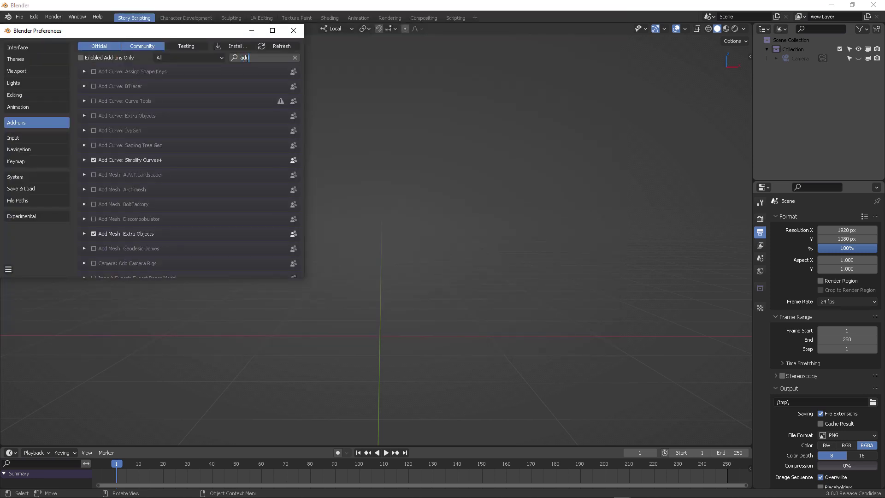
{"action": "type", "text": "ro"}
{"action": "left_click", "coordinate": [86, 72]}
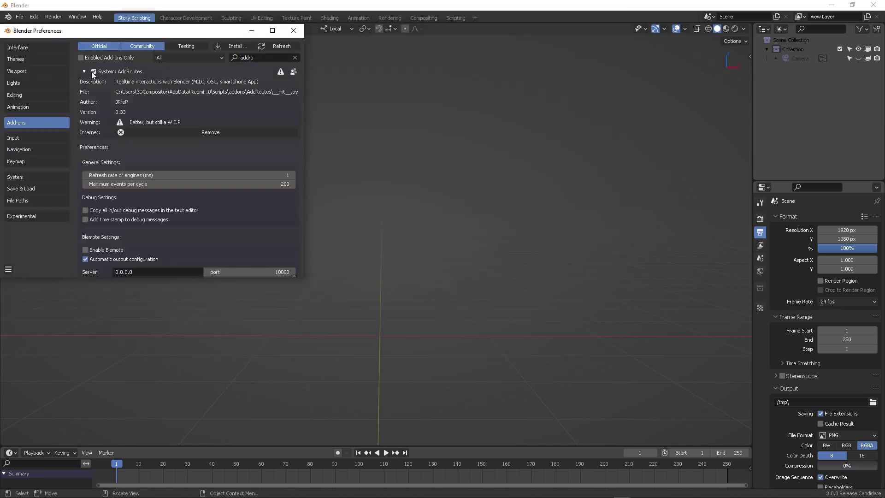
- Make sure input port 9001 is enabled in the AddRoutes OSC System Settings and review the destination address
{"action": "scroll", "coordinate": [184, 92], "scroll_direction": "down", "scroll_amount": 5}
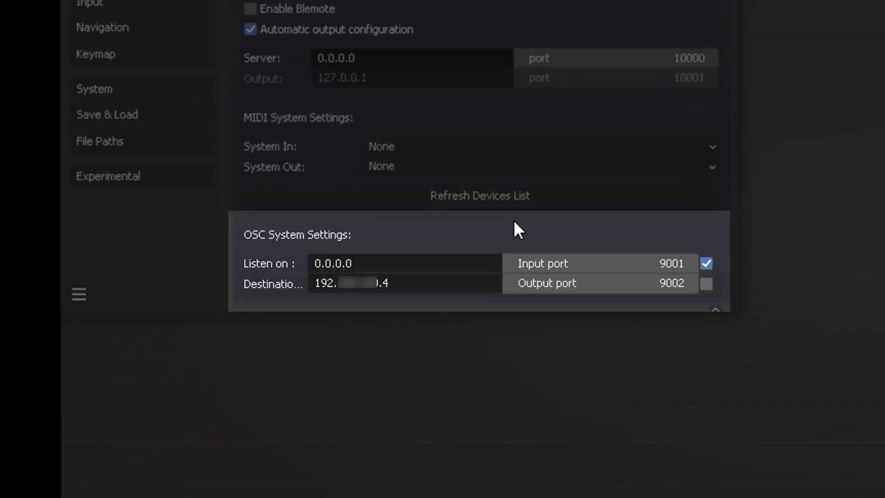
{"action": "left_click", "coordinate": [705, 263]}
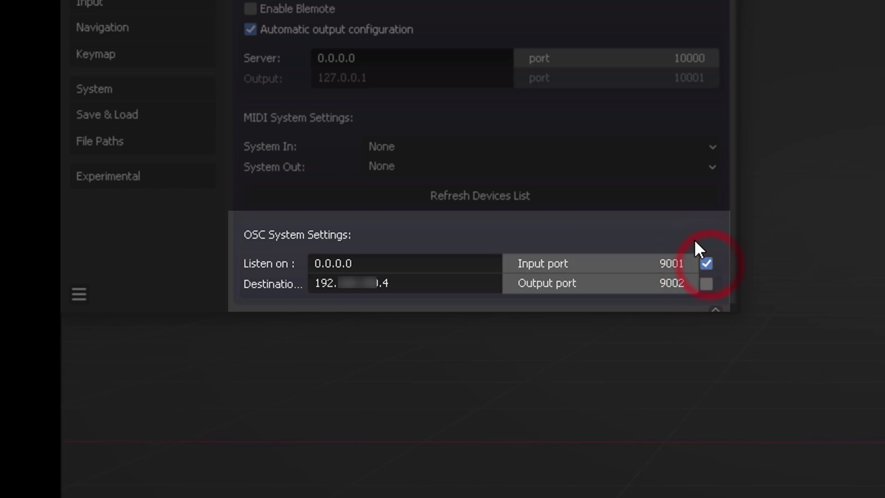
{"action": "left_click", "coordinate": [390, 277]}
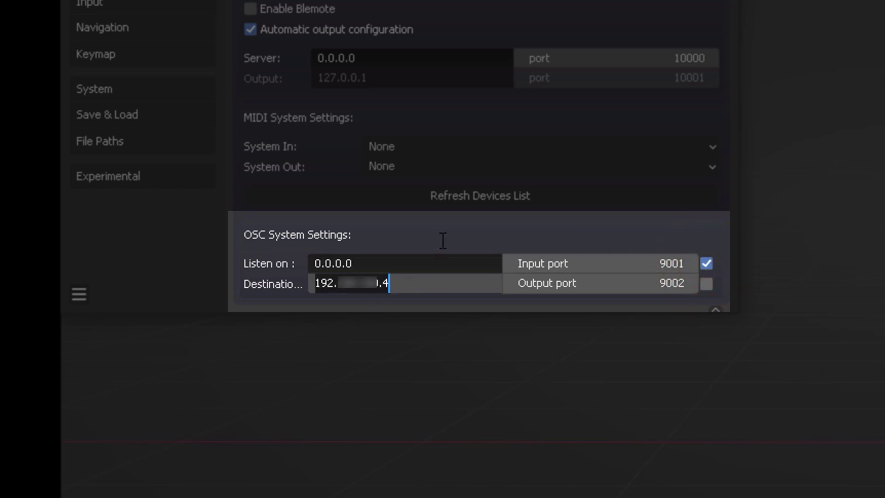
{"action": "key", "text": "Return"}
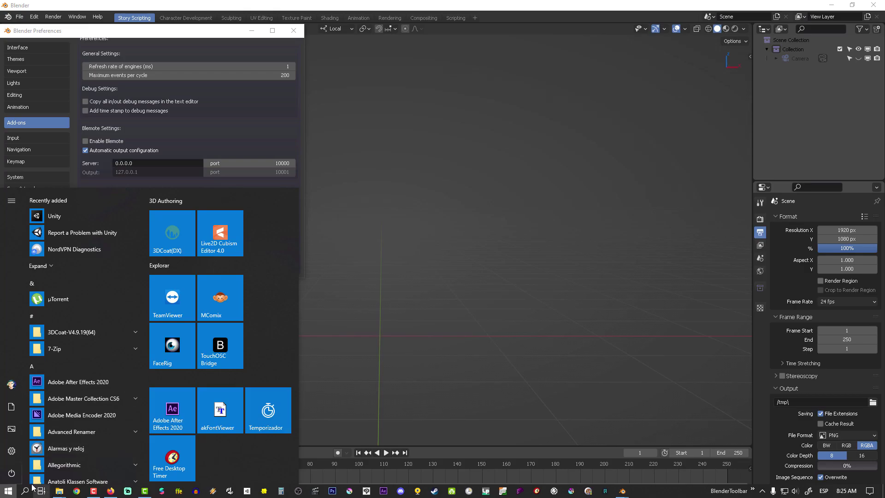
- Switch to Windows PowerShell as administrator and run ipconfig to look up the computer's IP address
{"action": "right_click", "coordinate": [9, 492]}
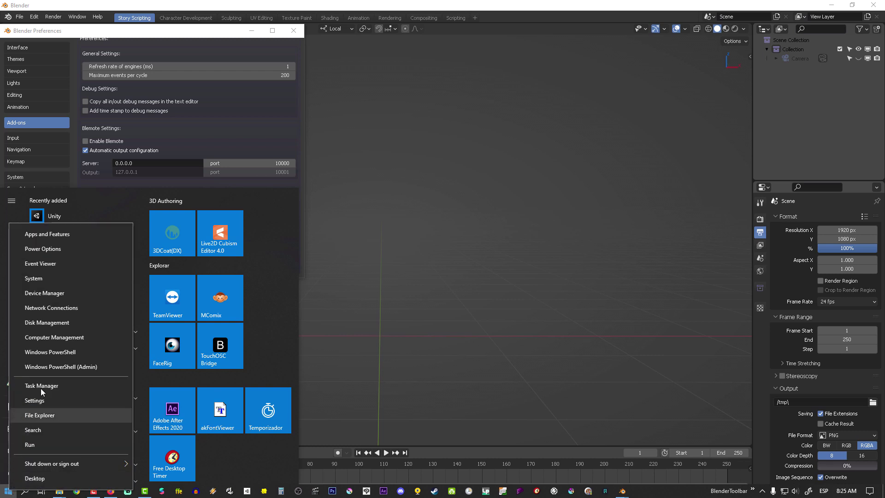
{"action": "left_click", "coordinate": [57, 369]}
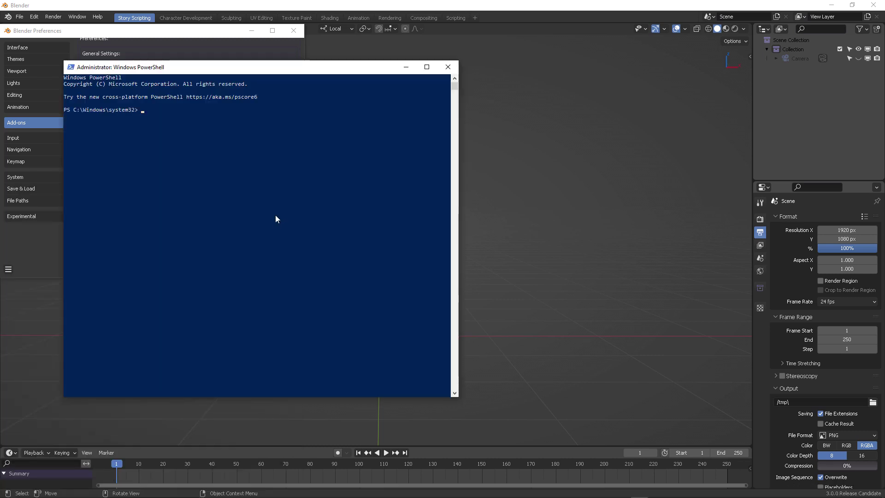
{"action": "type", "text": "ipconfi"}
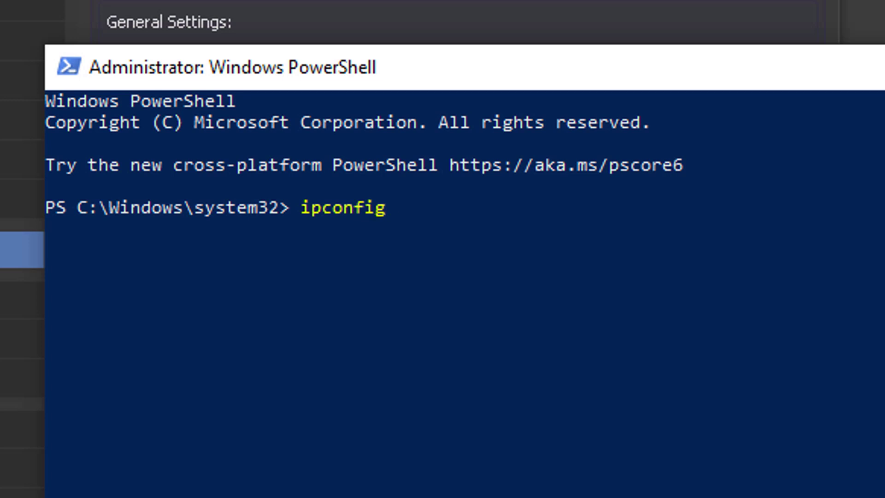
{"action": "type", "text": "g"}
{"action": "key", "text": "Return"}
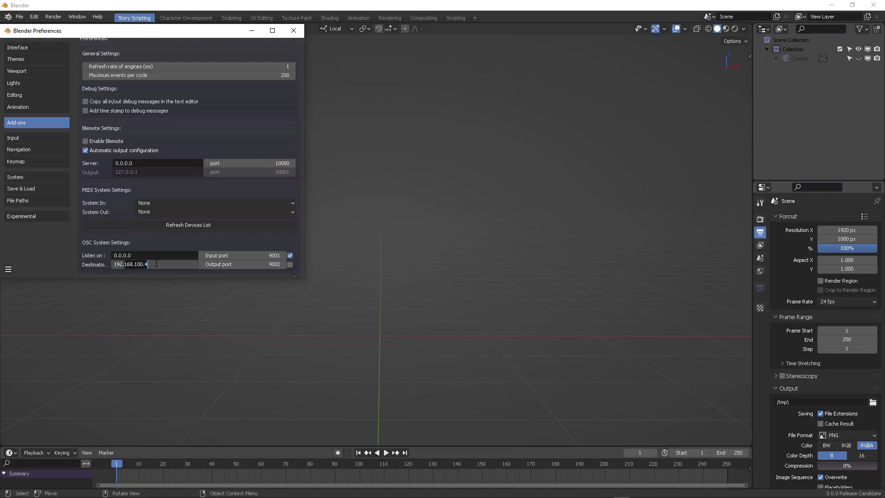
- Confirm the computer's IP address as the OSC destination in the AddRoutes settings and save Blender's preferences
{"action": "key", "text": "Return"}
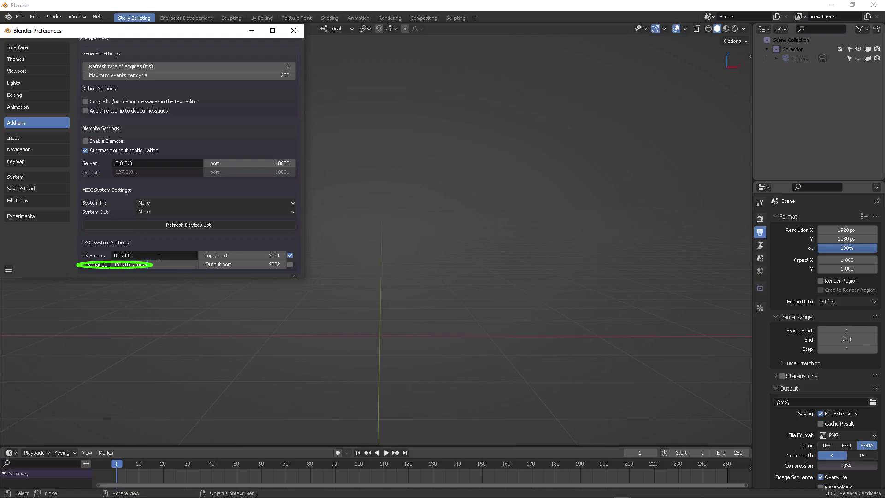
{"action": "left_click", "coordinate": [9, 269]}
{"action": "left_click", "coordinate": [48, 245]}
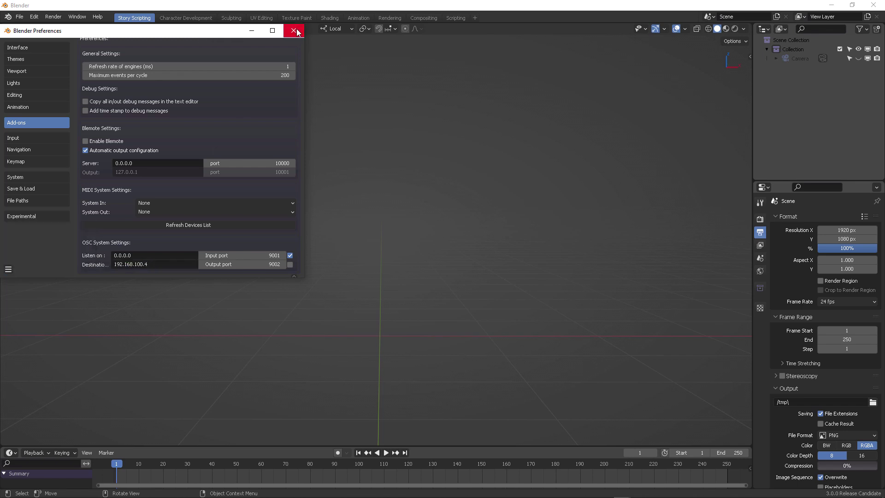
{"action": "left_click", "coordinate": [293, 31]}
- Show the AddRoutes OSC Config settings in the 3D viewport sidebar and toggle the Debug option
{"action": "key", "text": "n"}
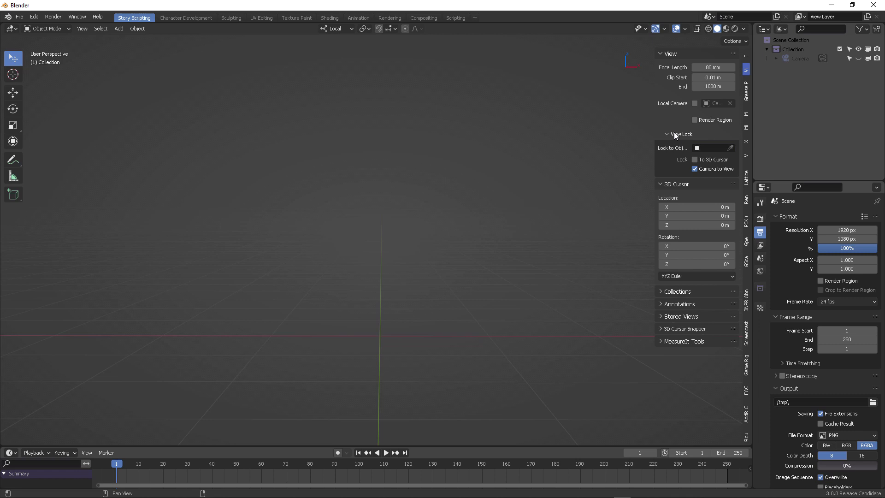
{"action": "left_click", "coordinate": [746, 438]}
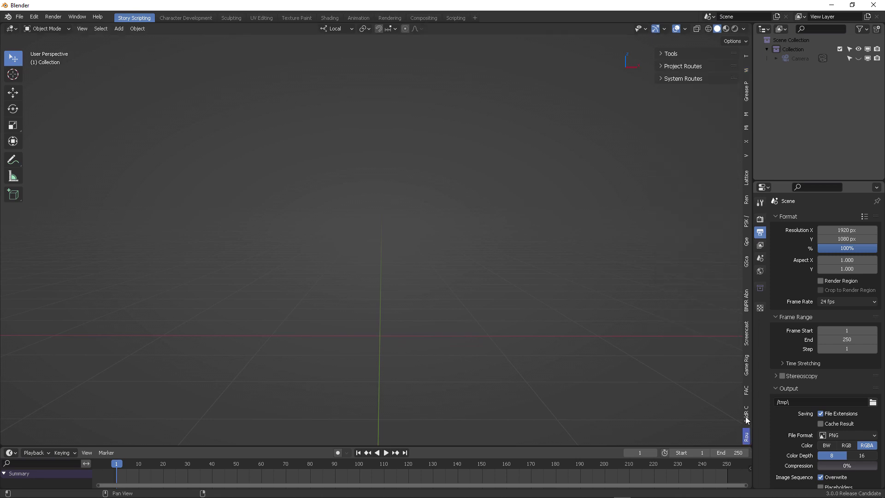
{"action": "left_click", "coordinate": [746, 413]}
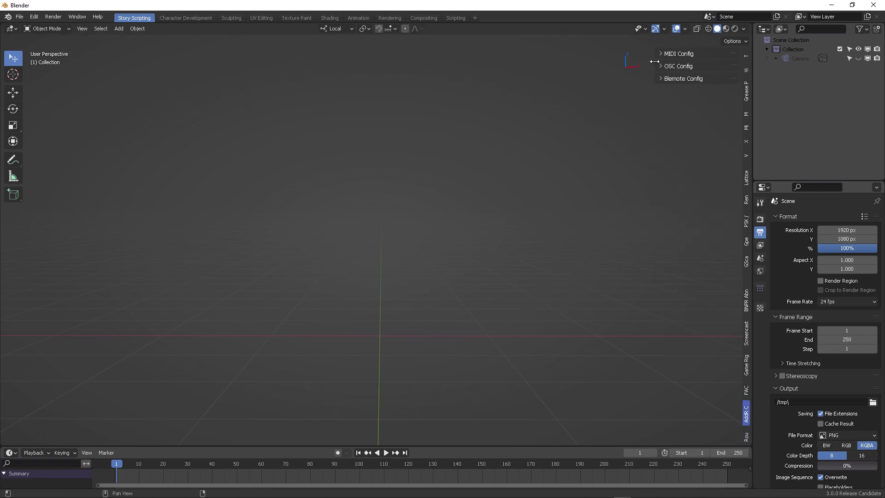
{"action": "left_click_drag", "start_coordinate": [651, 65], "coordinate": [613, 65]}
{"action": "left_click", "coordinate": [613, 65]}
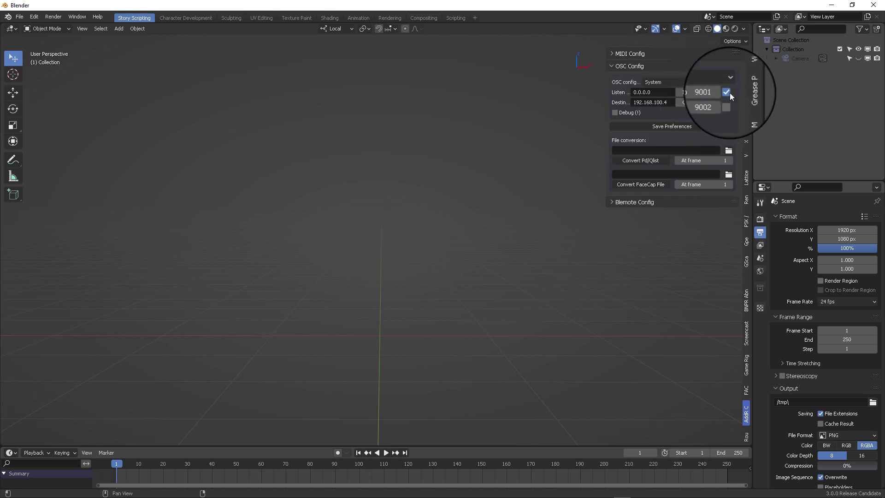
{"action": "left_click", "coordinate": [615, 112]}
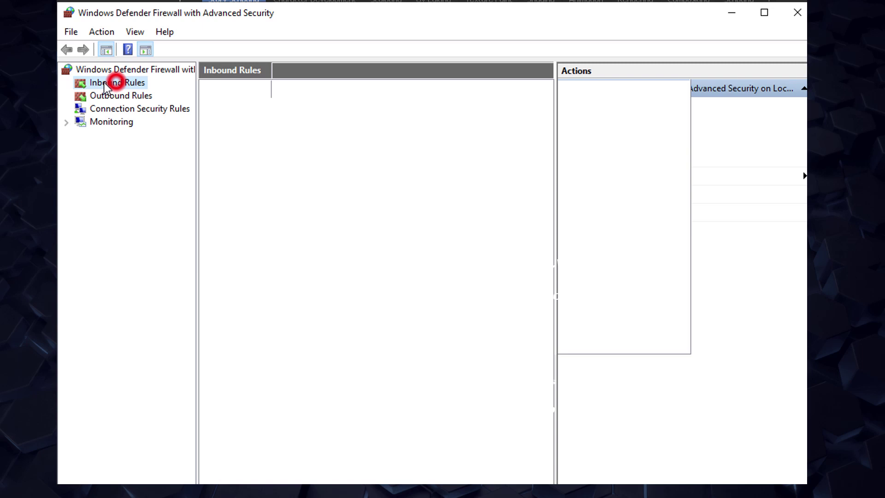
- In Windows Defender Firewall, inspect the last Blender inbound rule's program path and its protocol and port settings
{"action": "left_click", "coordinate": [244, 358]}
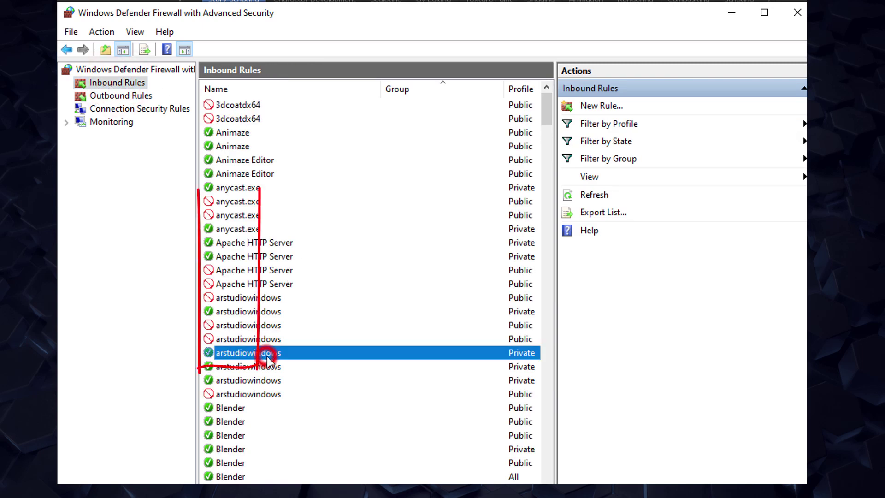
{"action": "scroll", "coordinate": [202, 353], "scroll_direction": "down", "scroll_amount": 3}
{"action": "scroll", "coordinate": [202, 352], "scroll_direction": "down", "scroll_amount": 2}
{"action": "left_click", "coordinate": [225, 352]}
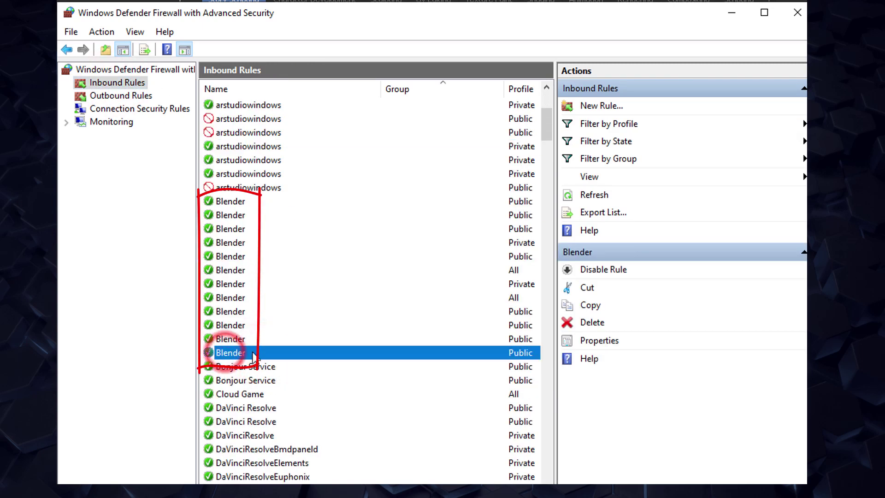
{"action": "left_click", "coordinate": [592, 340]}
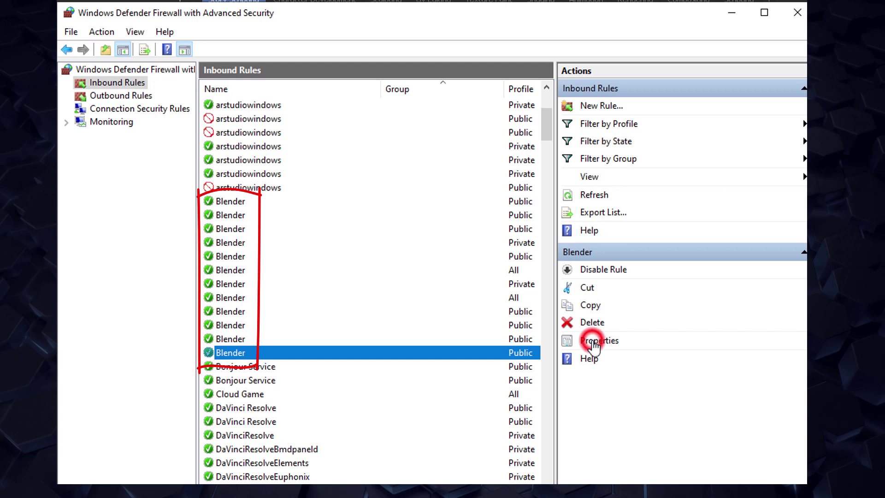
{"action": "left_click", "coordinate": [405, 123]}
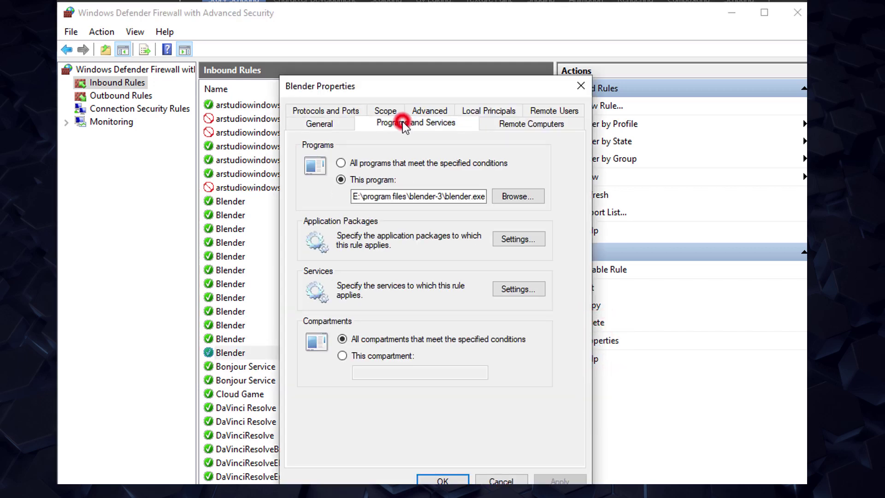
{"action": "double_click", "coordinate": [402, 197]}
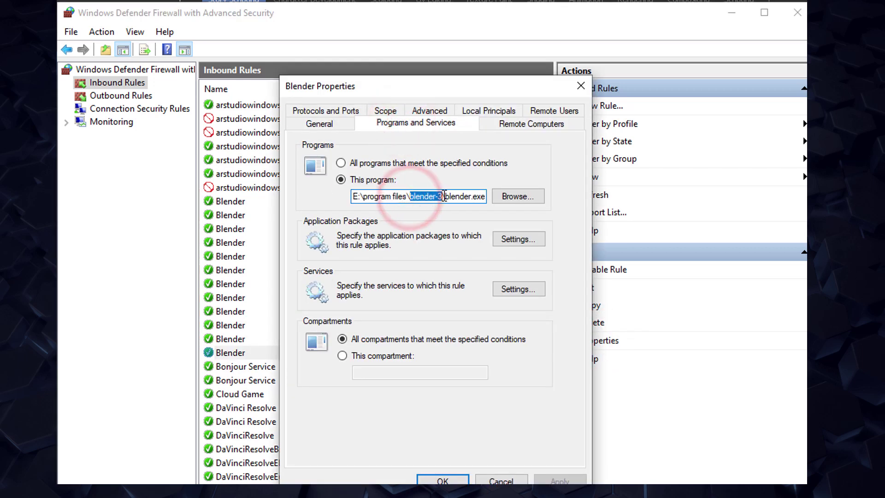
{"action": "left_click", "coordinate": [443, 196]}
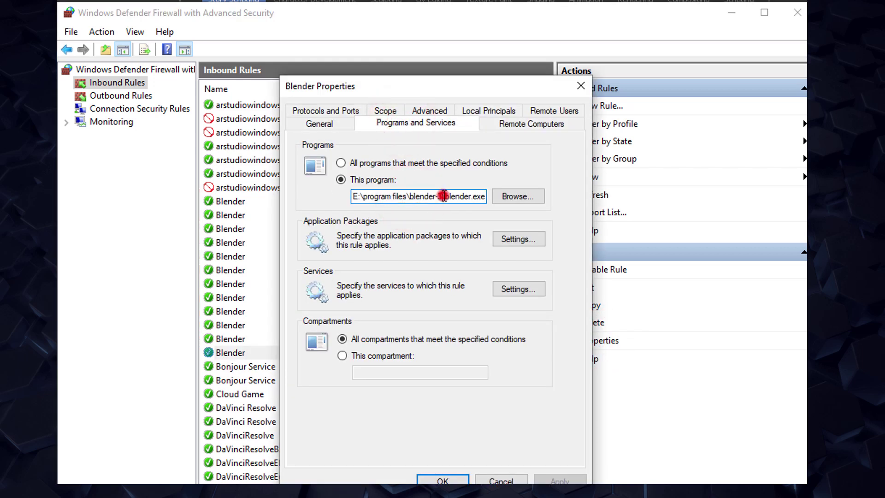
{"action": "left_click", "coordinate": [330, 113]}
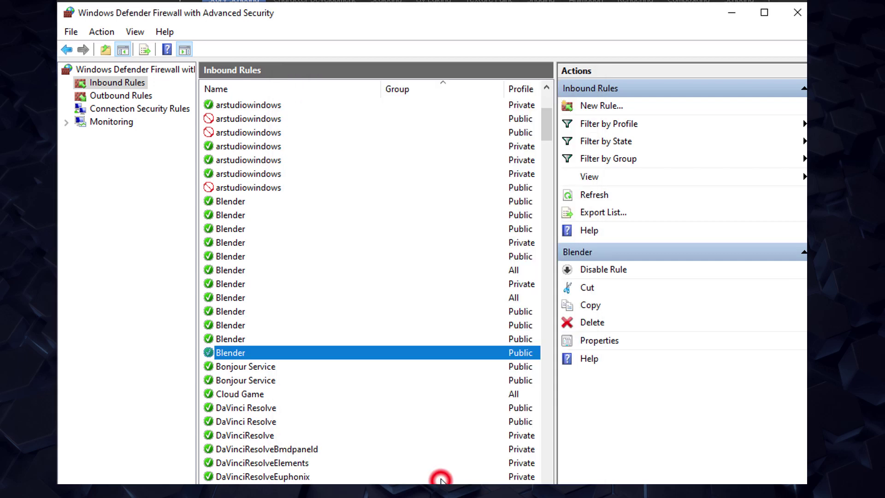
{"action": "left_click", "coordinate": [442, 479]}
- Widen the inbound rule list to expose its status columns, and disable and re-enable the last Blender rule
{"action": "left_click_drag", "start_coordinate": [502, 89], "coordinate": [329, 98]}
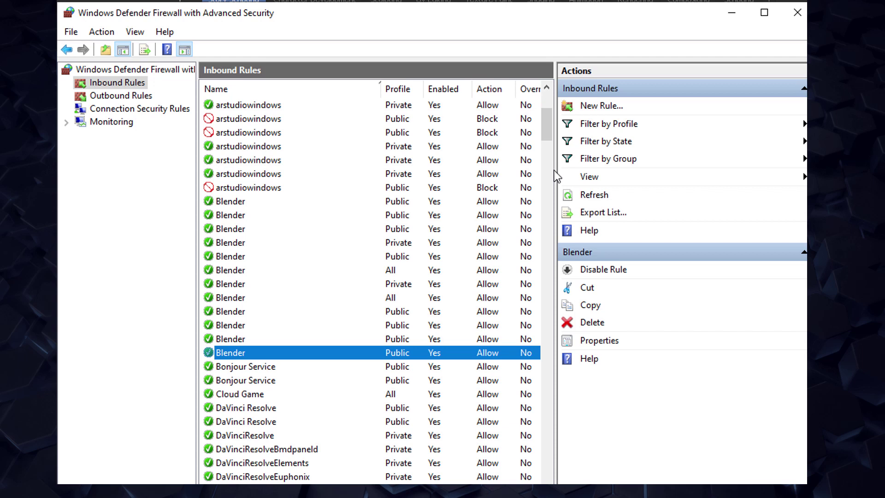
{"action": "left_click_drag", "start_coordinate": [556, 170], "coordinate": [617, 171]}
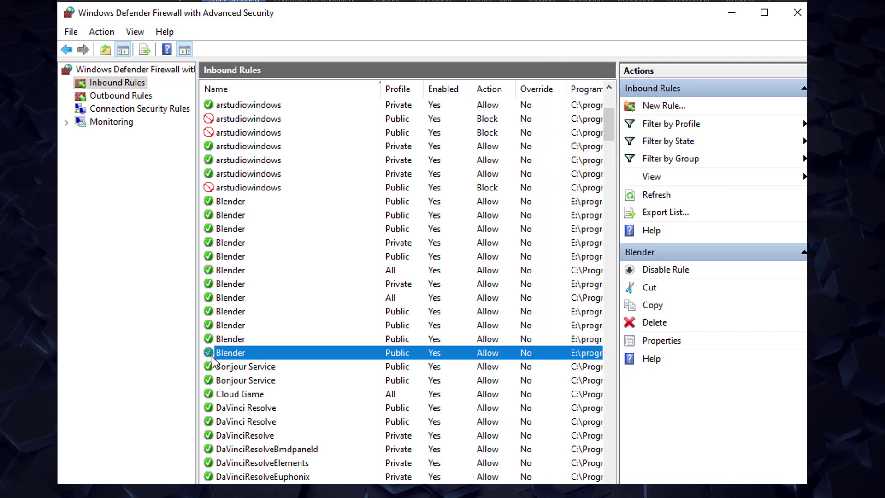
{"action": "left_click", "coordinate": [663, 273]}
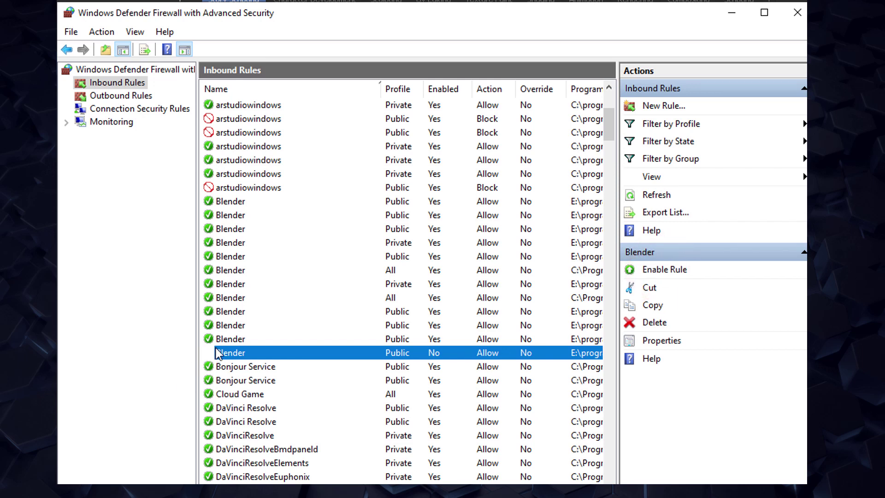
{"action": "left_click", "coordinate": [652, 272]}
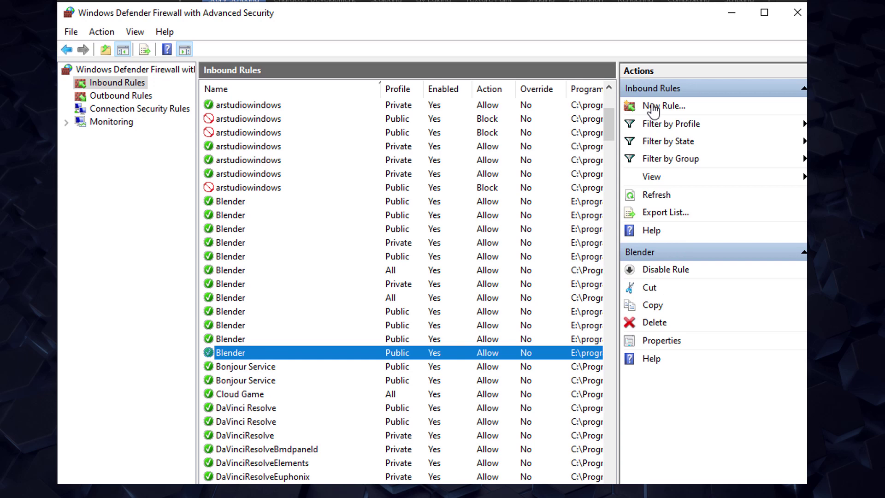
- Open the last Blender inbound rule's properties again and check which program it applies to
{"action": "right_click", "coordinate": [303, 355]}
{"action": "left_click", "coordinate": [341, 440]}
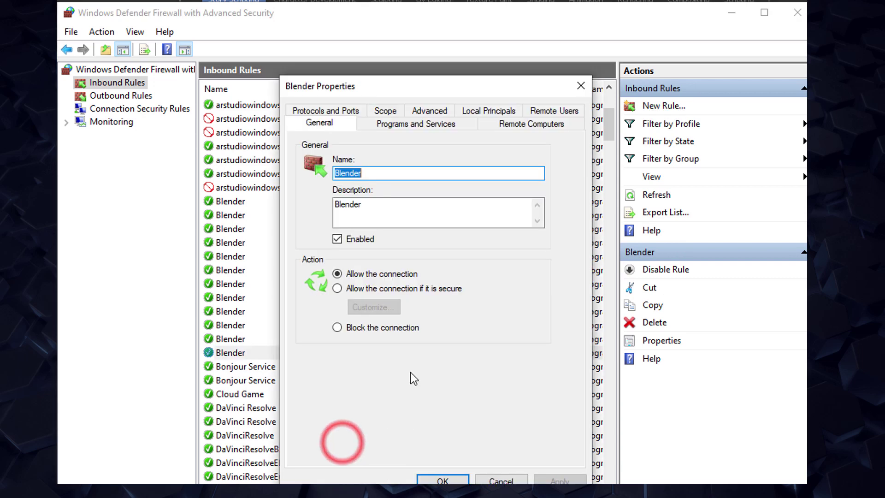
{"action": "left_click", "coordinate": [423, 123]}
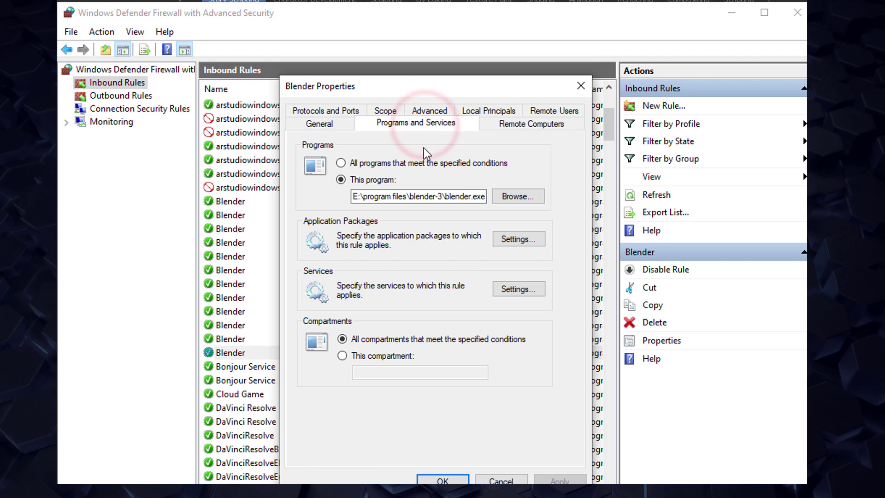
- Inspect the Blender rule's profile and edge traversal settings, and close its properties without changes
{"action": "left_click", "coordinate": [432, 113]}
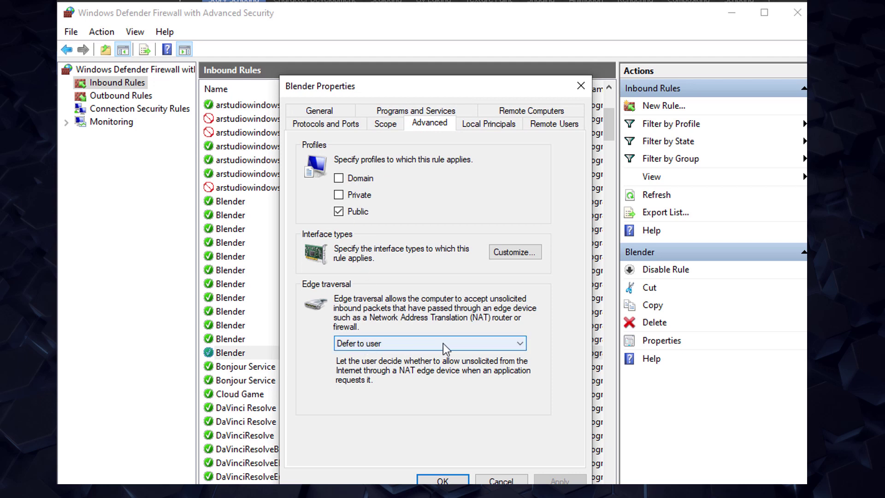
{"action": "left_click", "coordinate": [498, 479]}
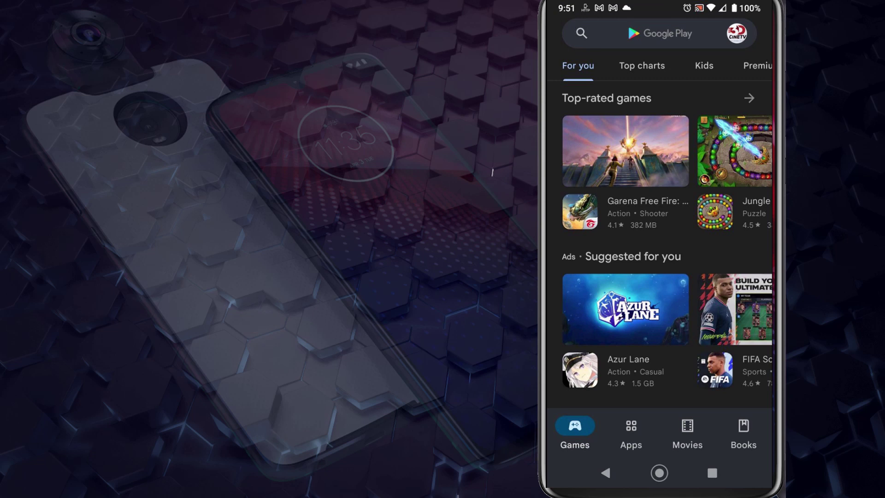
- On the Android phone, find MultiSense Osc in Google Play through the recent search "multisense osc", install it and launch it
{"action": "left_click", "coordinate": [658, 33]}
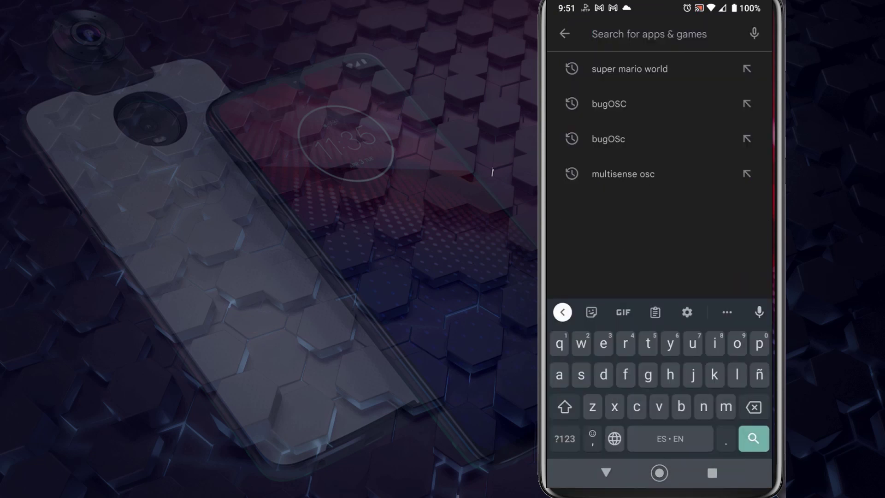
{"action": "left_click", "coordinate": [623, 173]}
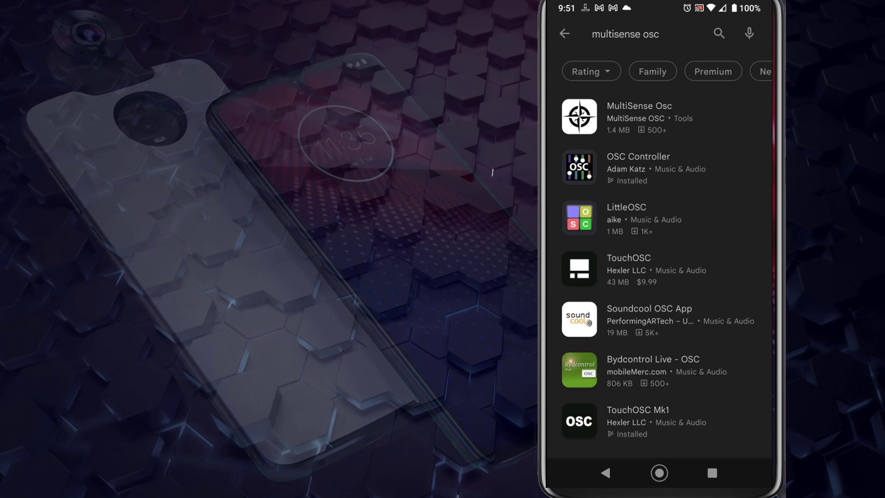
{"action": "left_click", "coordinate": [639, 116]}
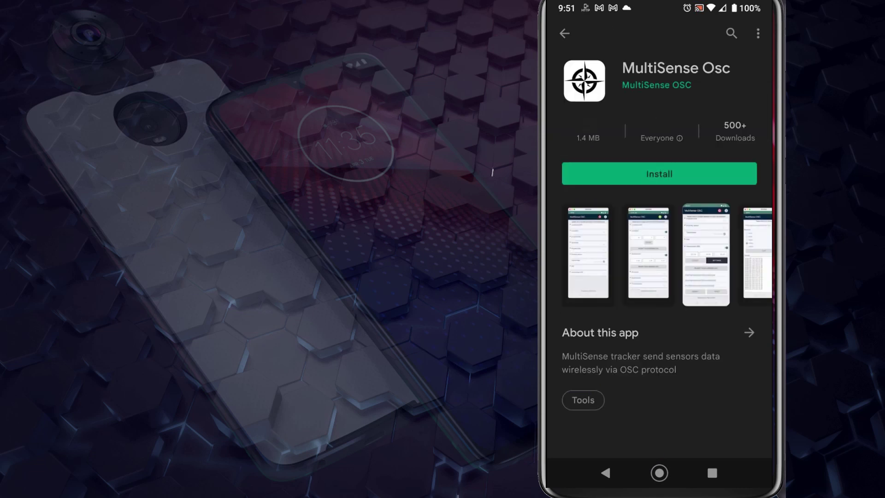
{"action": "left_click", "coordinate": [659, 174]}
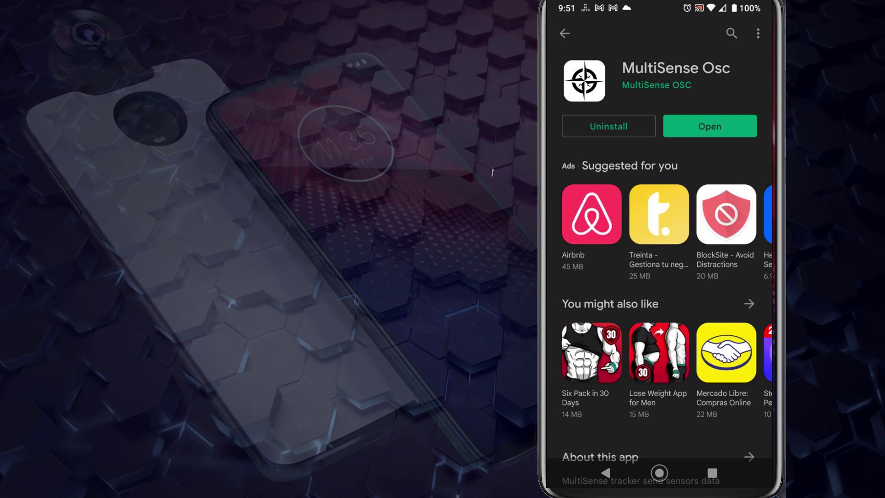
{"action": "left_click", "coordinate": [709, 126]}
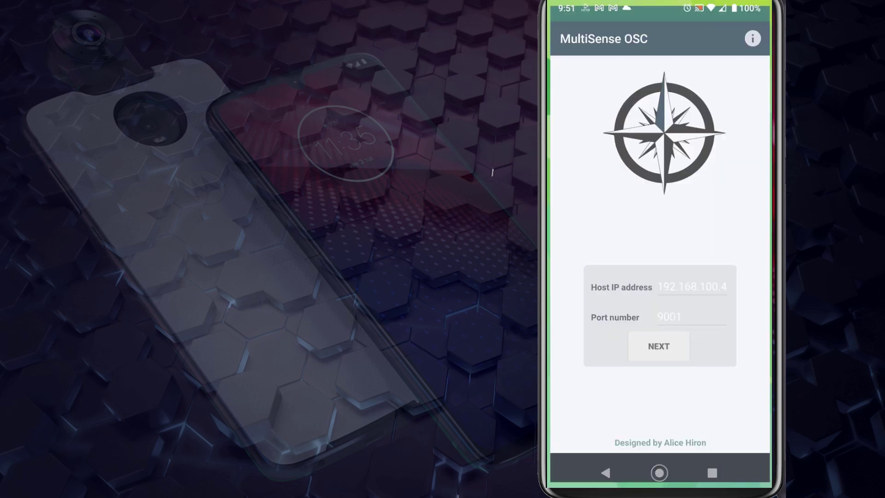
- Set the host IP address to 192.168.100.4 and the port number to 9001, and continue to the sensor list
{"action": "left_click", "coordinate": [719, 288]}
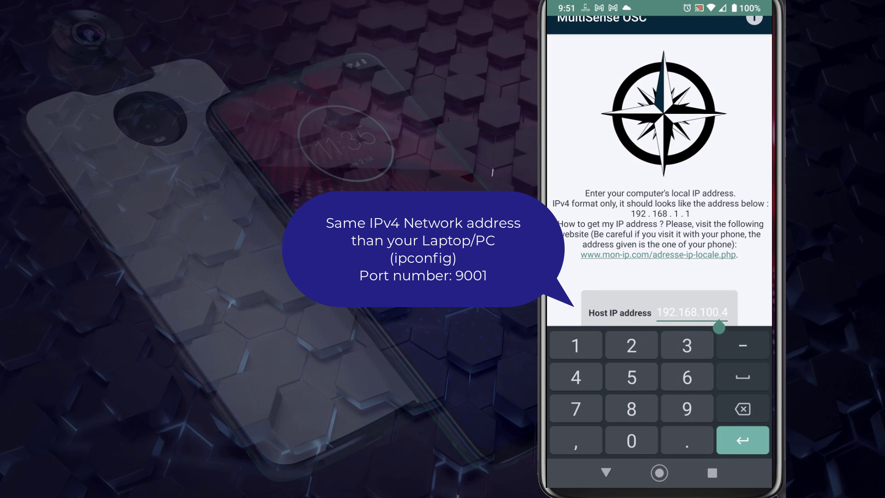
{"action": "left_click_drag", "start_coordinate": [719, 327], "coordinate": [726, 327]}
{"action": "key", "text": "Return"}
{"action": "type", "text": "9001"}
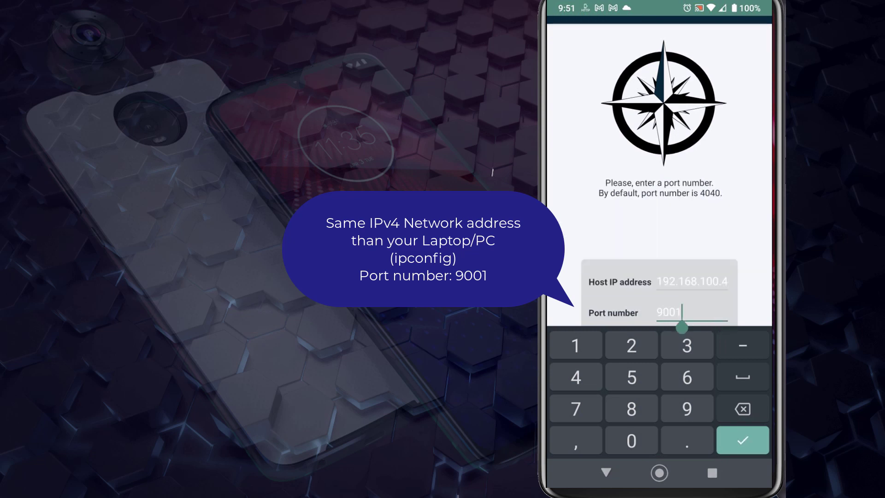
{"action": "key", "text": "Return"}
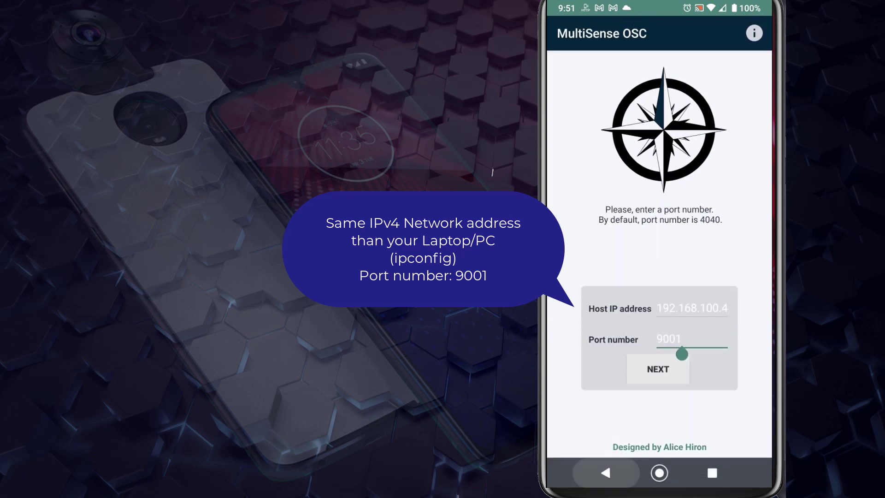
{"action": "left_click", "coordinate": [658, 369]}
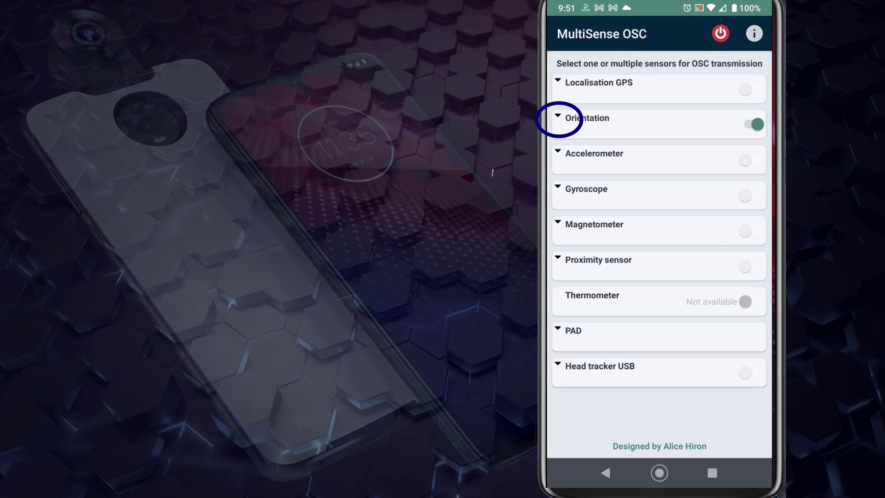
- Open the Orientation sensor's OSC address settings and submit the addresses /yaw, /pitch and /roll
{"action": "left_click", "coordinate": [558, 117]}
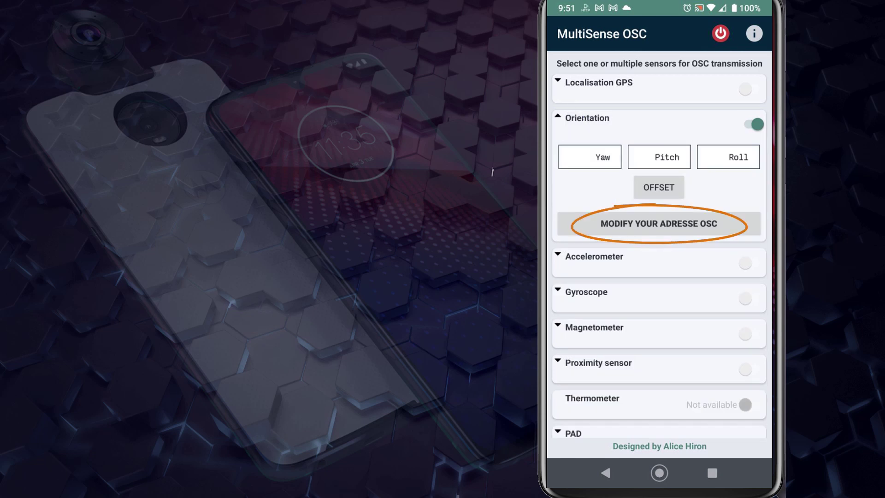
{"action": "left_click", "coordinate": [658, 224]}
{"action": "left_click", "coordinate": [572, 260]}
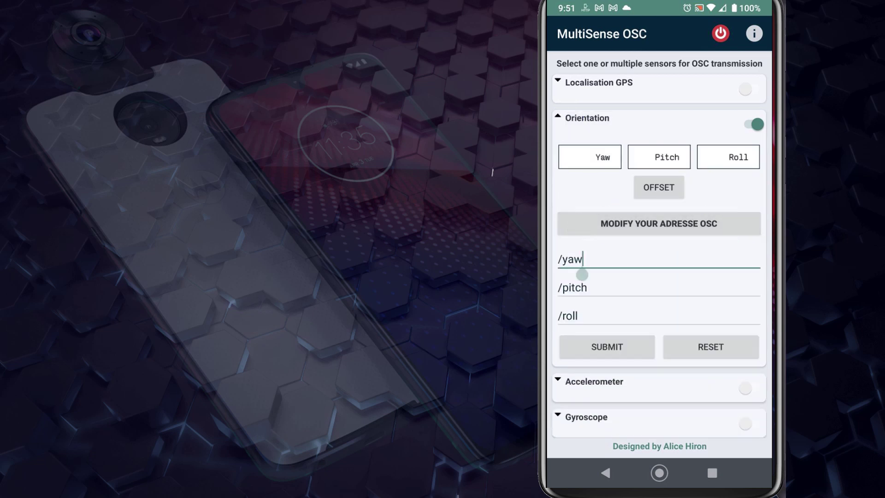
{"action": "type", "text": "/osc/multisense"}
{"action": "left_click", "coordinate": [640, 223]}
{"action": "key", "text": "BackSpace"}
{"action": "key", "text": "BackSpace"}
{"action": "key", "text": "BackSpace"}
{"action": "key", "text": "BackSpace"}
{"action": "key", "text": "BackSpace"}
{"action": "key", "text": "BackSpace"}
{"action": "key", "text": "BackSpace"}
{"action": "key", "text": "BackSpace"}
{"action": "key", "text": "BackSpace"}
{"action": "key", "text": "BackSpace"}
{"action": "key", "text": "BackSpace"}
{"action": "key", "text": "BackSpace"}
{"action": "key", "text": "BackSpace"}
{"action": "key", "text": "BackSpace"}
{"action": "key", "text": "BackSpace"}
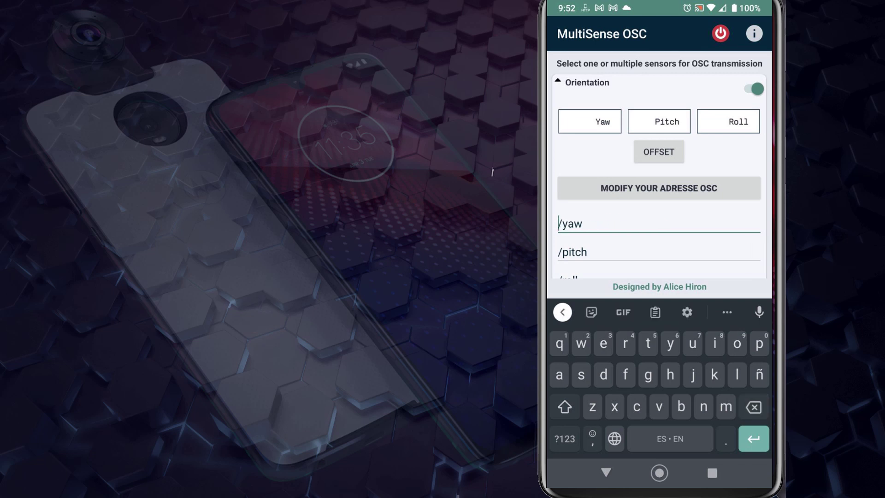
{"action": "left_click", "coordinate": [605, 472]}
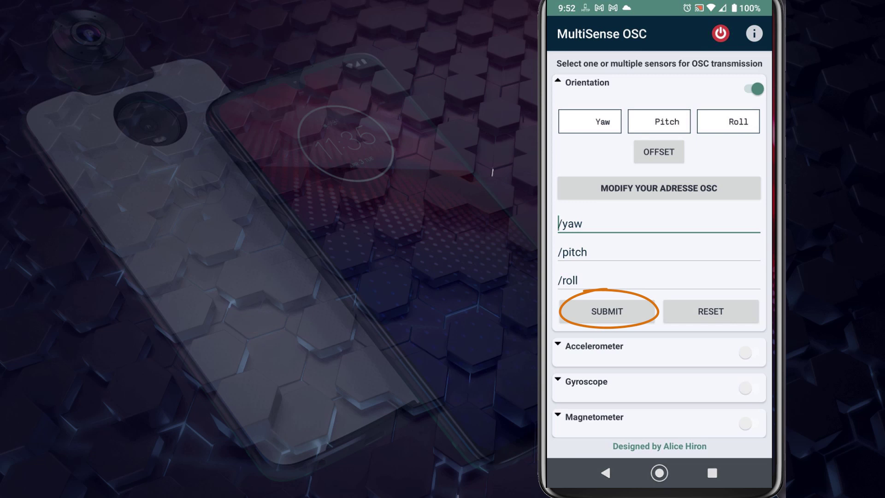
{"action": "left_click", "coordinate": [606, 311]}
{"action": "scroll", "coordinate": [660, 253], "scroll_direction": "up", "scroll_amount": 1}
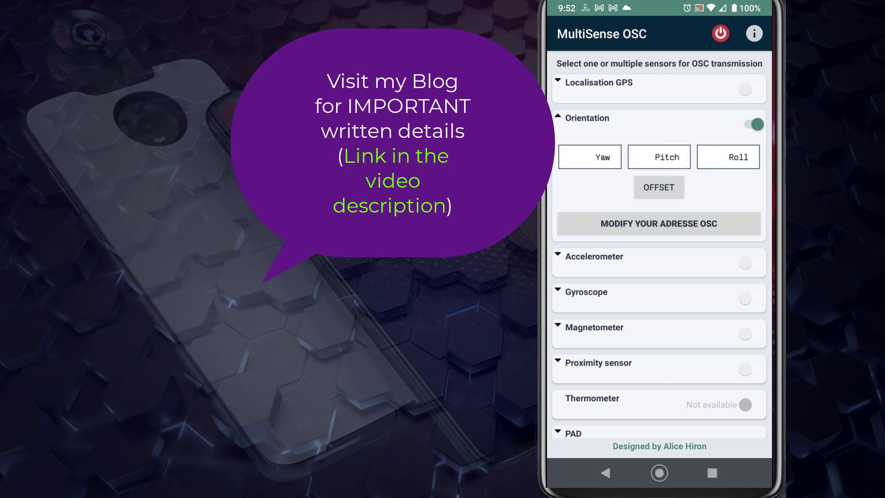
- Expand the Accelerometer and Gyroscope sensor sections to view their options, and collapse each again
{"action": "left_click", "coordinate": [594, 256]}
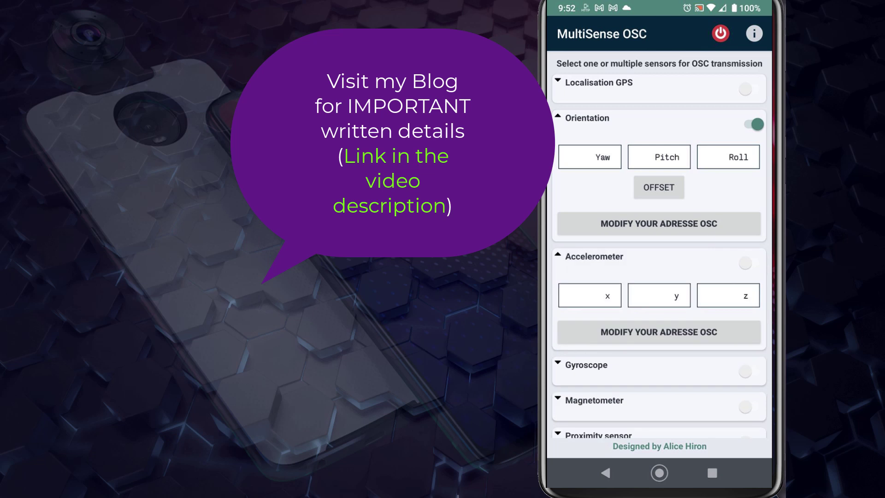
{"action": "left_click", "coordinate": [594, 256]}
{"action": "left_click", "coordinate": [586, 291]}
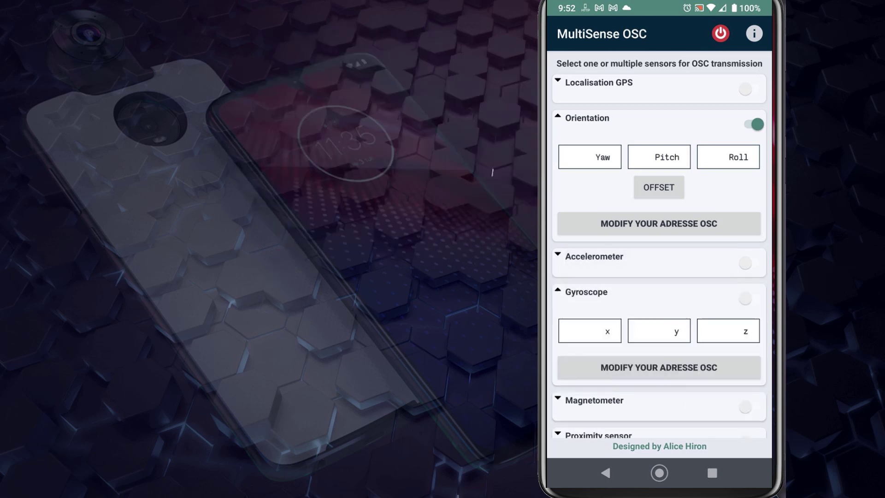
{"action": "left_click", "coordinate": [586, 291]}
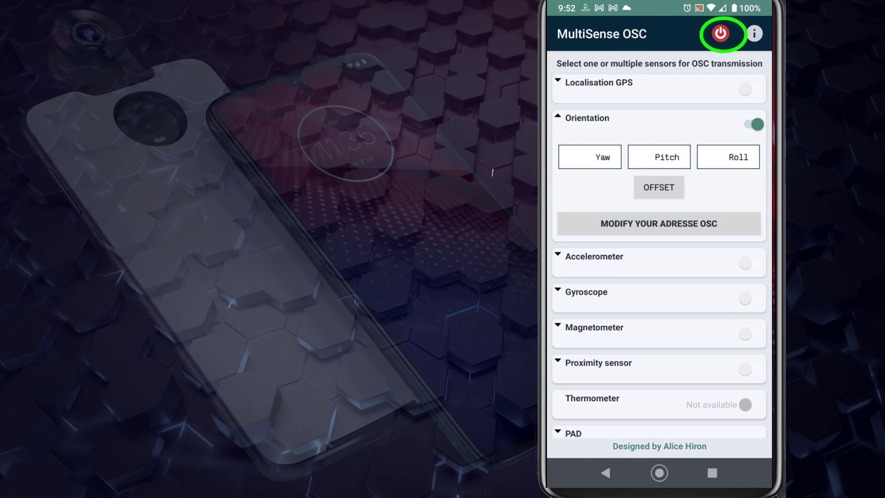
- Start the OSC transmission of the orientation data and dismiss the magnetometer calibration notice
{"action": "left_click", "coordinate": [720, 33]}
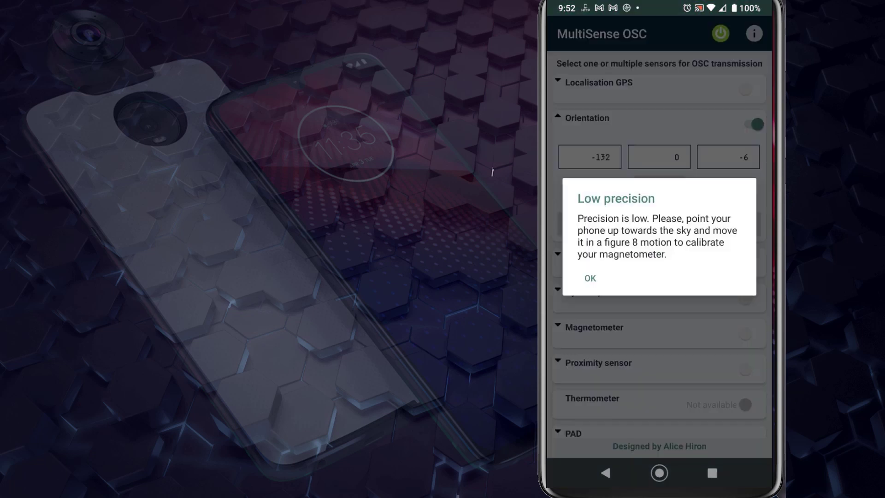
{"action": "key", "text": "Escape"}
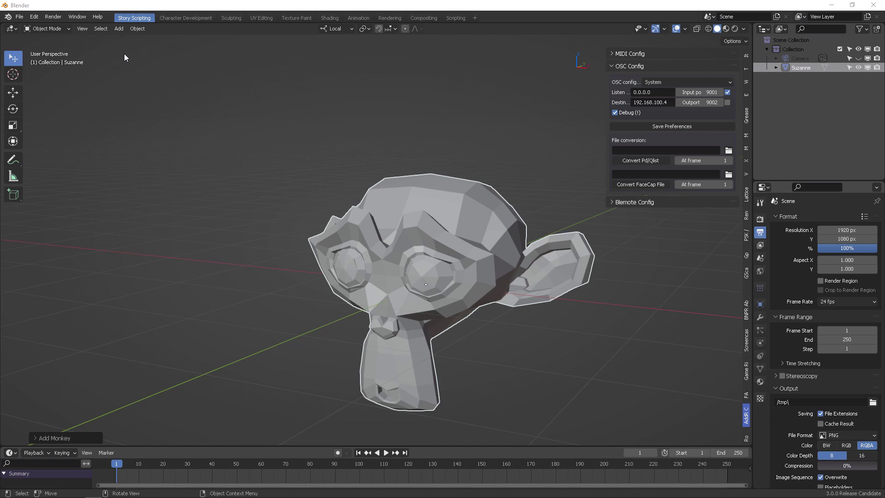
- Switch to Blender and open the system console to check for incoming OSC messages, and return to the main window
{"action": "left_click", "coordinate": [77, 17]}
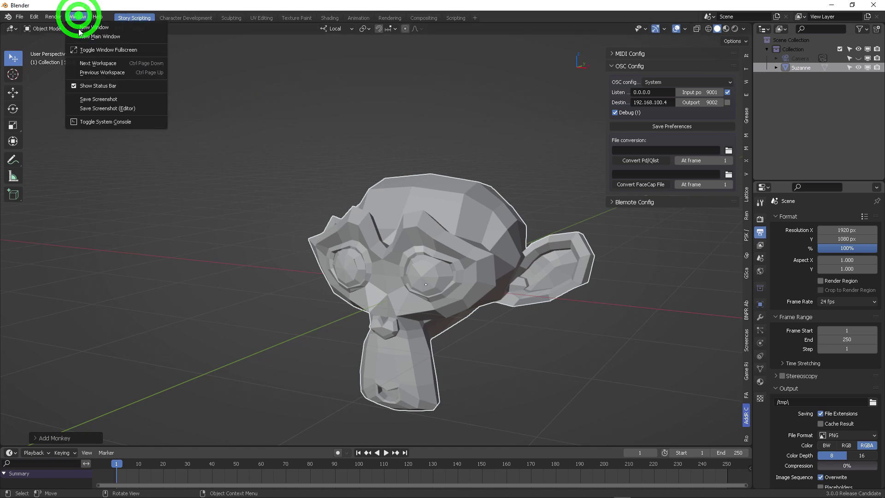
{"action": "left_click", "coordinate": [105, 122]}
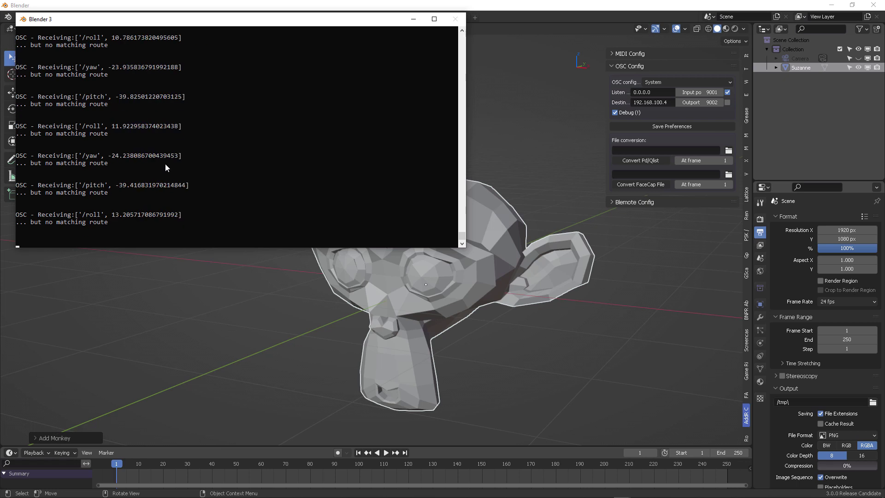
{"action": "left_click", "coordinate": [701, 131]}
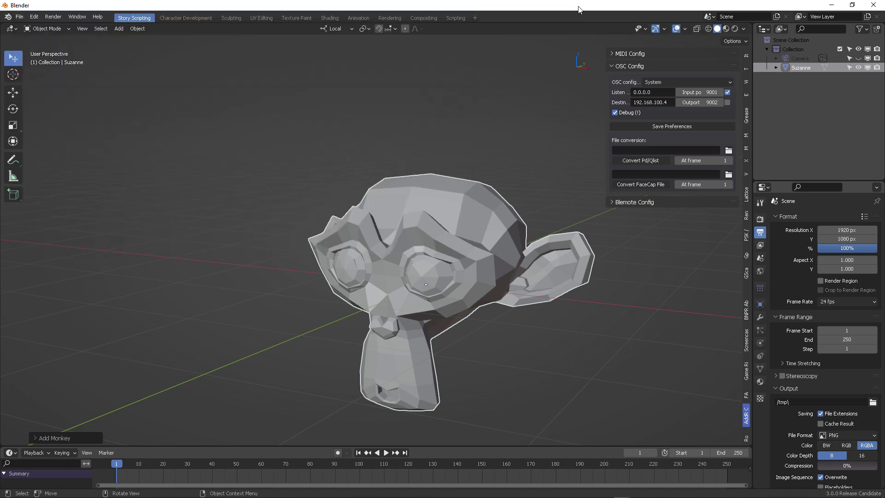
- Show the AddRoutes Project Routes section in the 3D viewport sidebar and widen the sidebar
{"action": "left_click", "coordinate": [746, 437]}
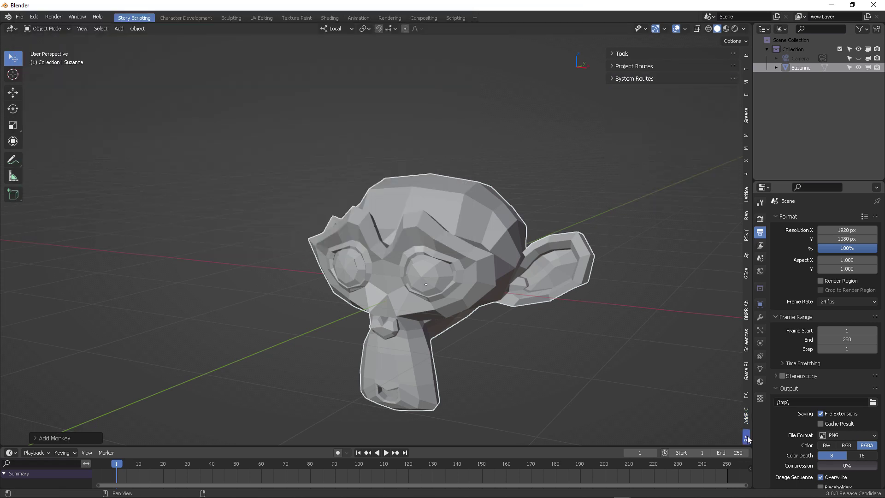
{"action": "left_click", "coordinate": [618, 67]}
{"action": "left_click_drag", "start_coordinate": [606, 70], "coordinate": [560, 70]}
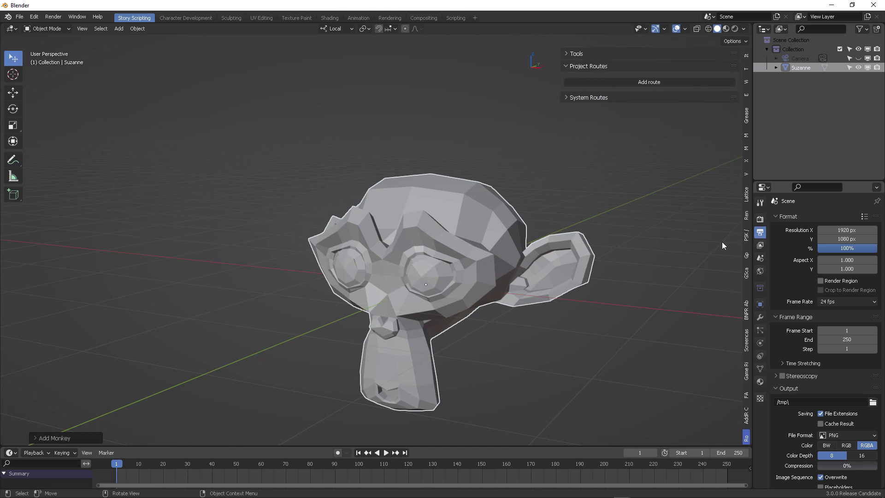
- Create a realtime route from Suzanne's X rotation in the object transform properties
{"action": "left_click", "coordinate": [762, 306]}
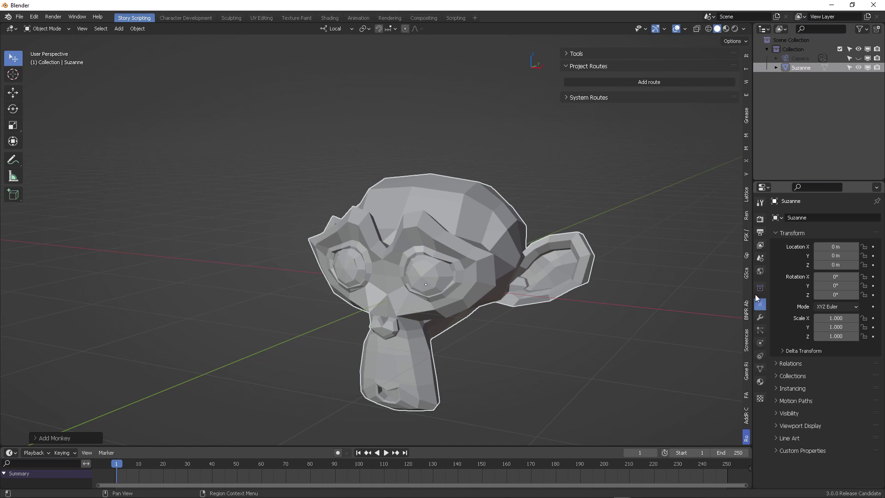
{"action": "right_click", "coordinate": [834, 276]}
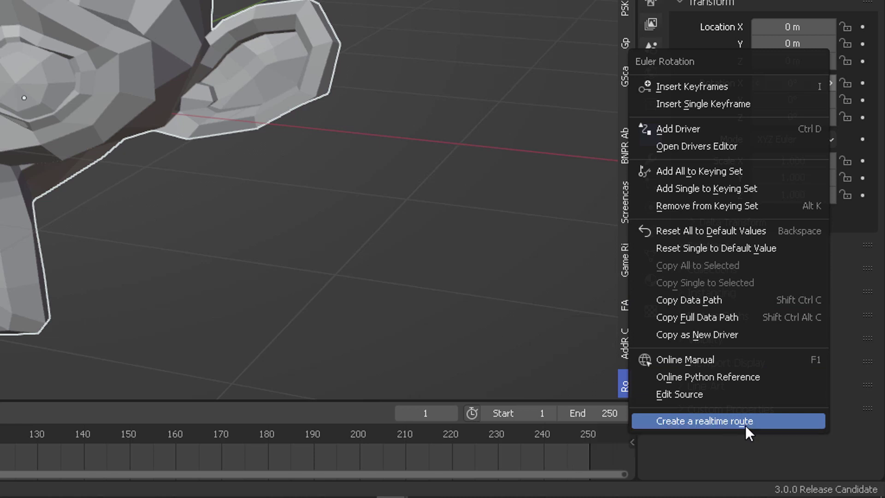
{"action": "left_click", "coordinate": [745, 425]}
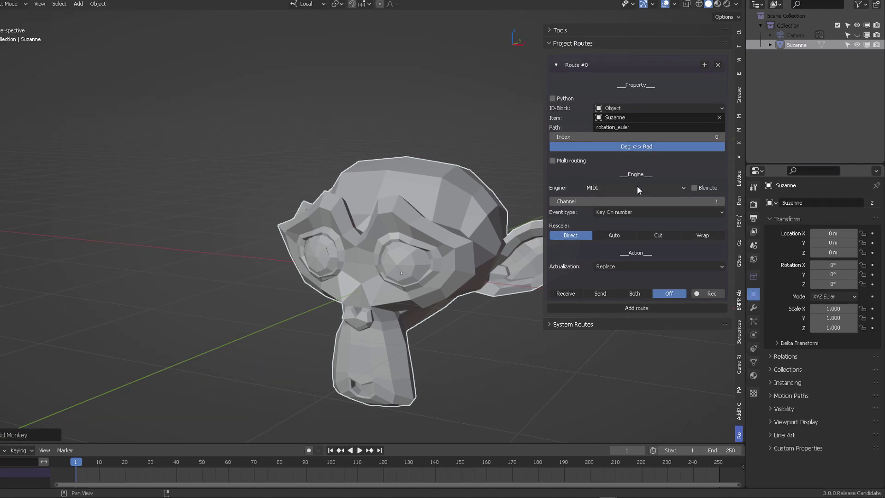
- Set the new route's engine to OSC and its address to /roll, and switch the route to Receive
{"action": "left_click", "coordinate": [637, 189]}
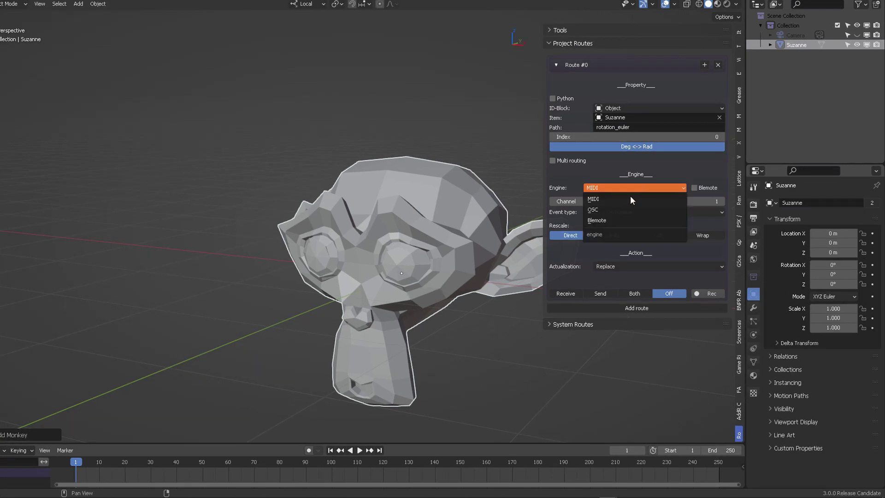
{"action": "left_click", "coordinate": [601, 209]}
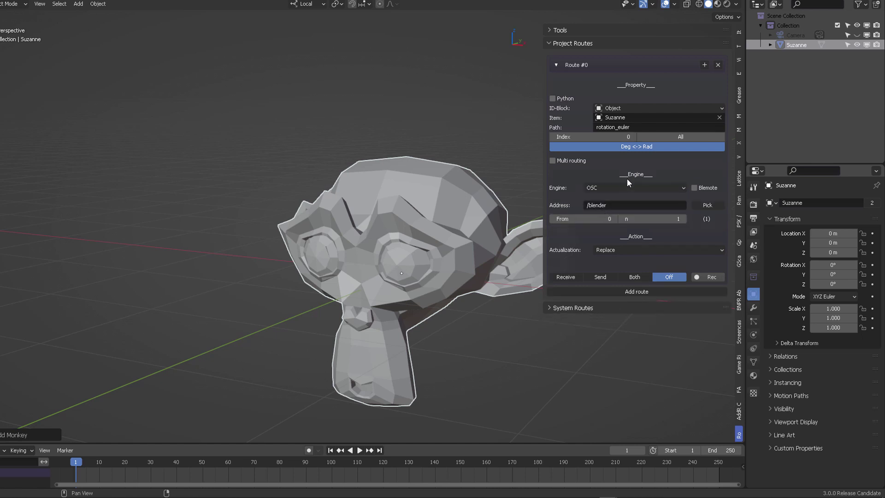
{"action": "left_click", "coordinate": [588, 205]}
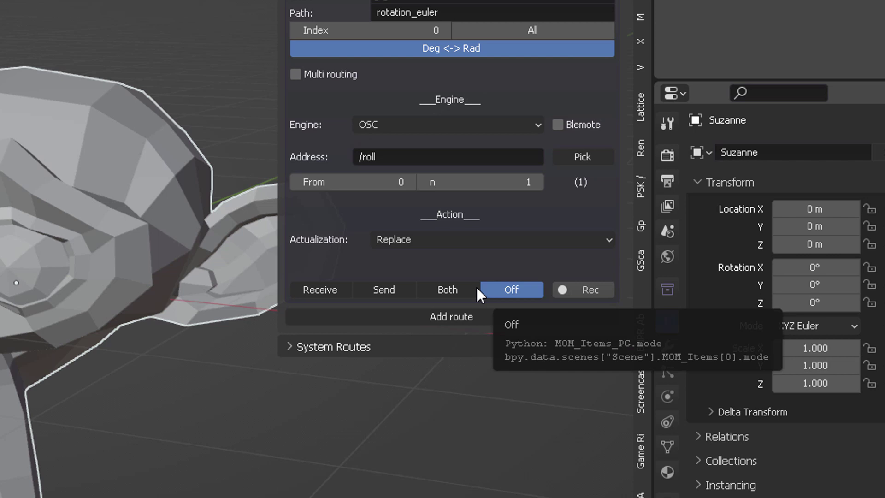
{"action": "left_click", "coordinate": [338, 289]}
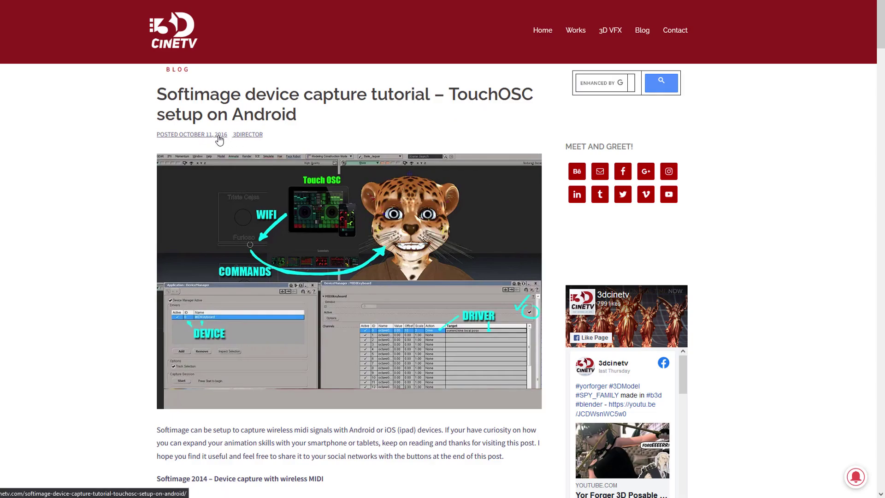
- In the web browser, look through the 3D CineTV blog article on Softimage device capture and TouchOSC setup on Android
{"action": "middle_click", "coordinate": [755, 161]}
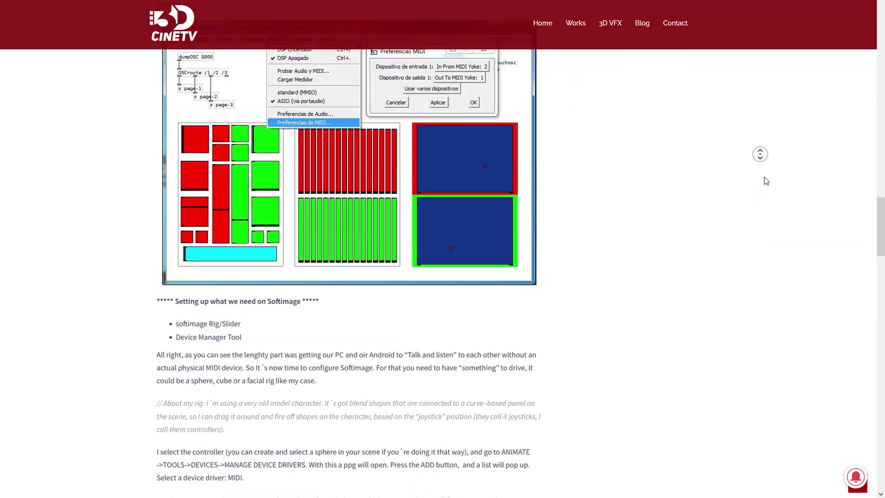
{"action": "middle_click", "coordinate": [766, 181]}
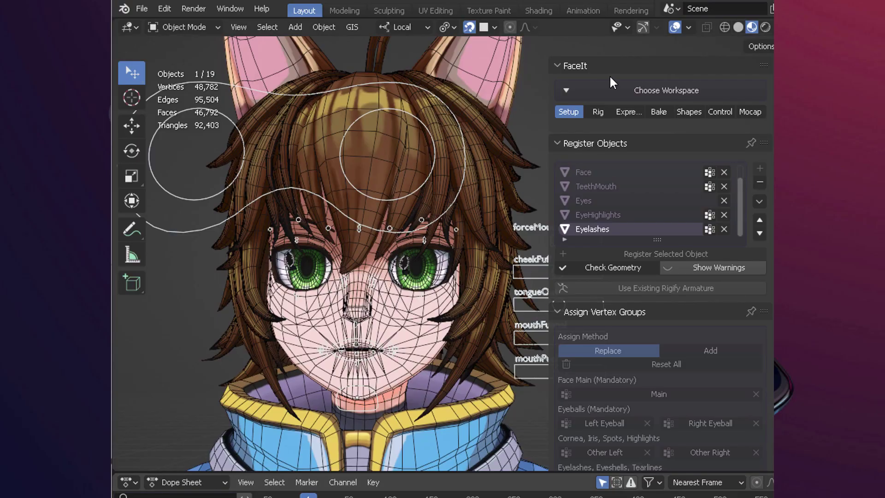
- In Blender, show the FaceIt ARKit Control Rig settings for the cat-eared character and switch the rig to Pose Mode
{"action": "left_click", "coordinate": [712, 112]}
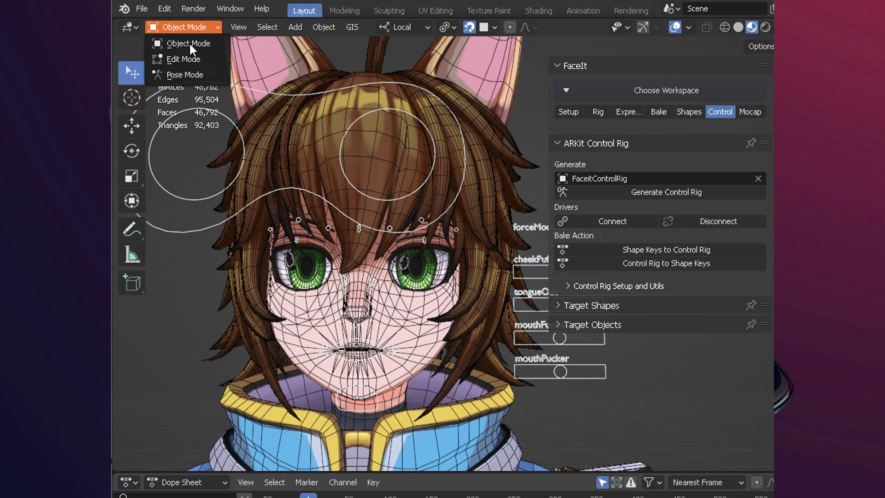
{"action": "left_click", "coordinate": [190, 75]}
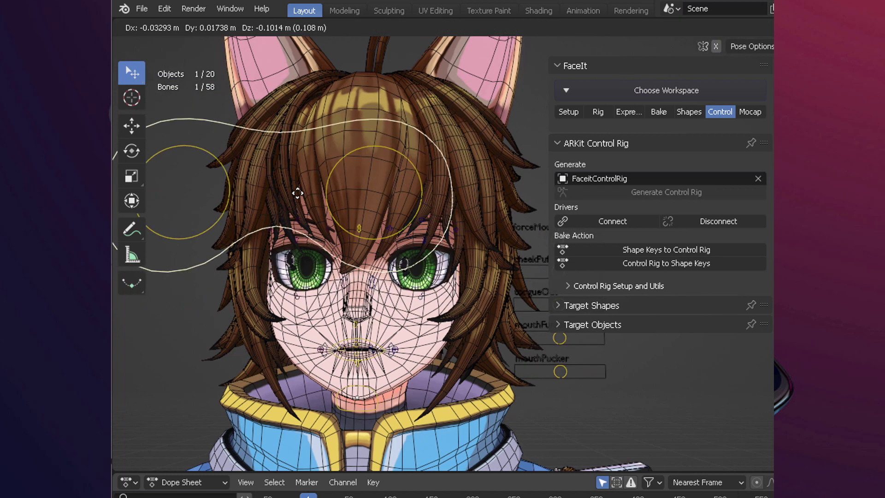